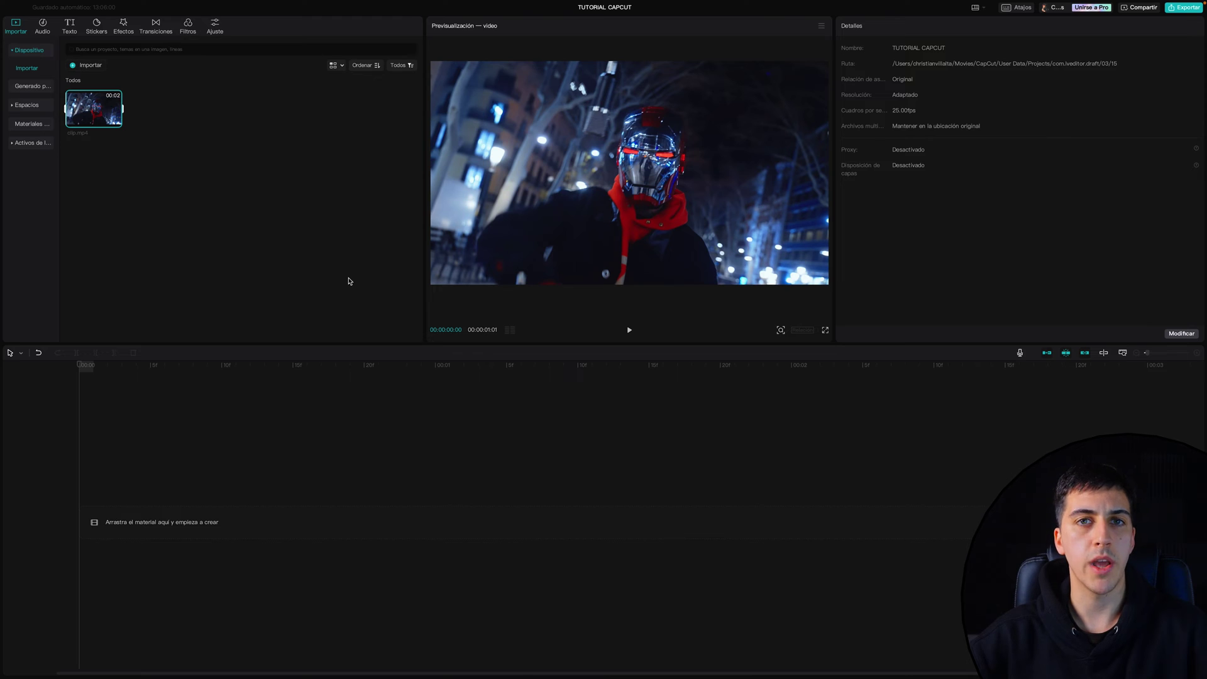
# Place clip.mp4 at the start of the timeline and duplicate it on a track directly above.
pyautogui.moveTo(116, 121); pyautogui.dragTo(141, 520)
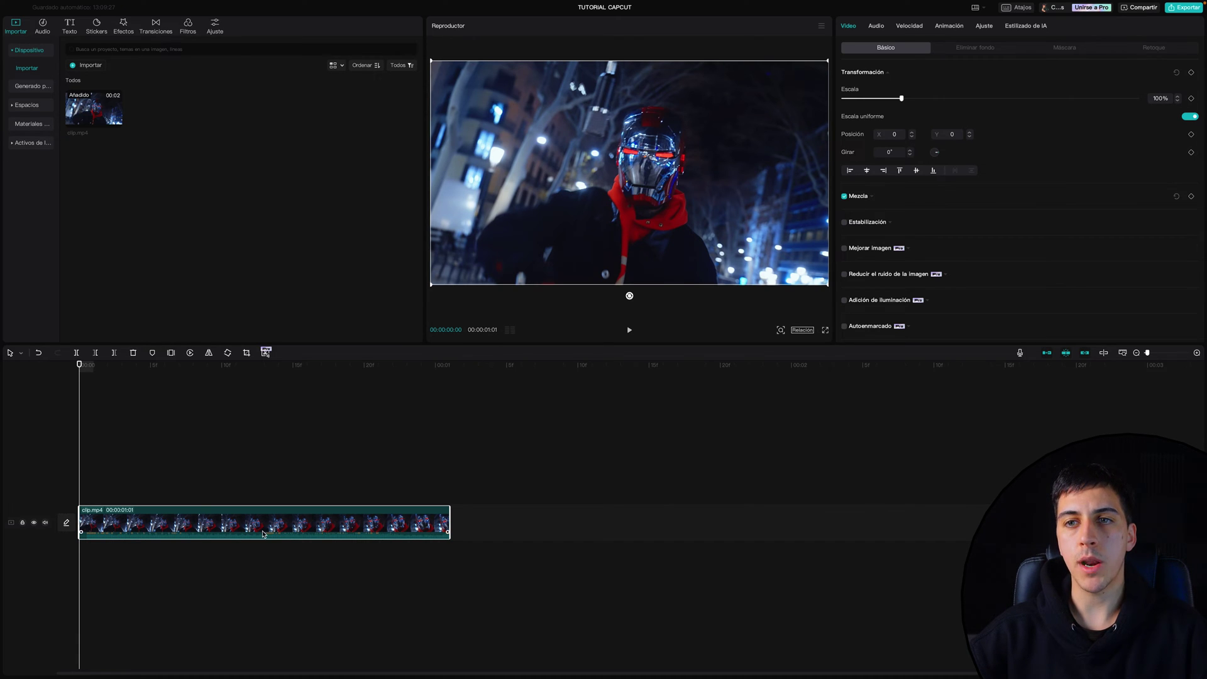
pyautogui.moveTo(230, 528); pyautogui.dragTo(228, 529)
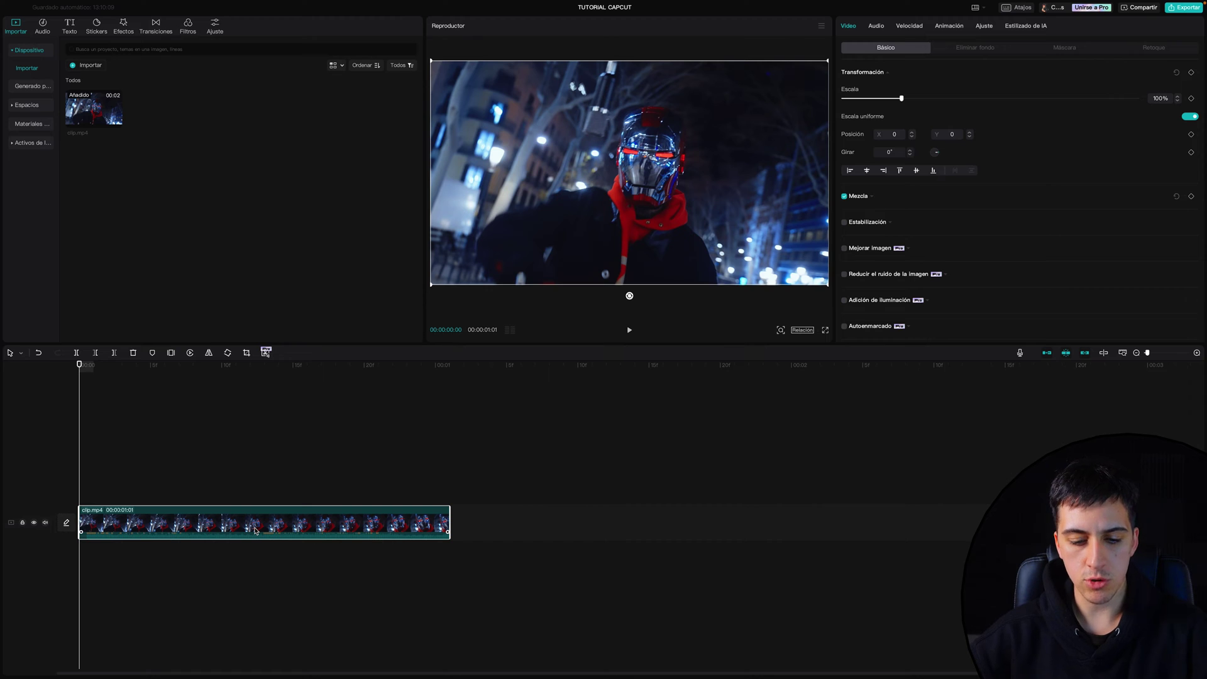
pyautogui.press('super+v')
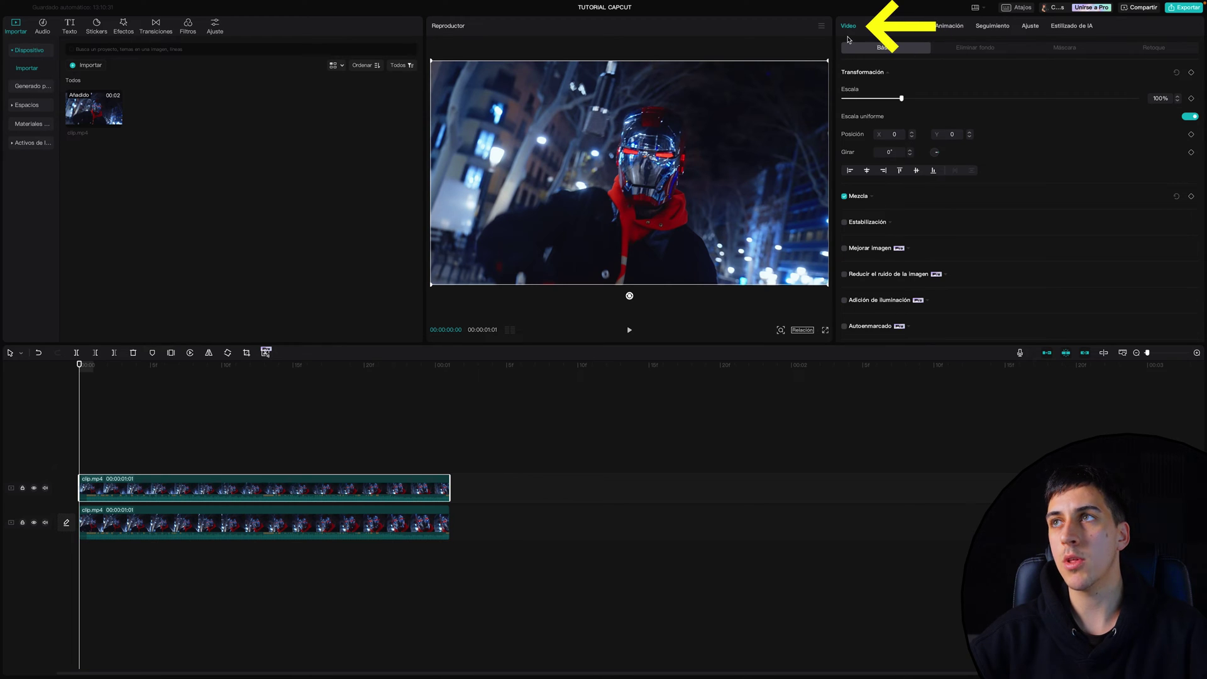
# Apply automatic background removal to the upper copy and preview the cutout with the base track temporarily hidden.
pyautogui.click(976, 47)
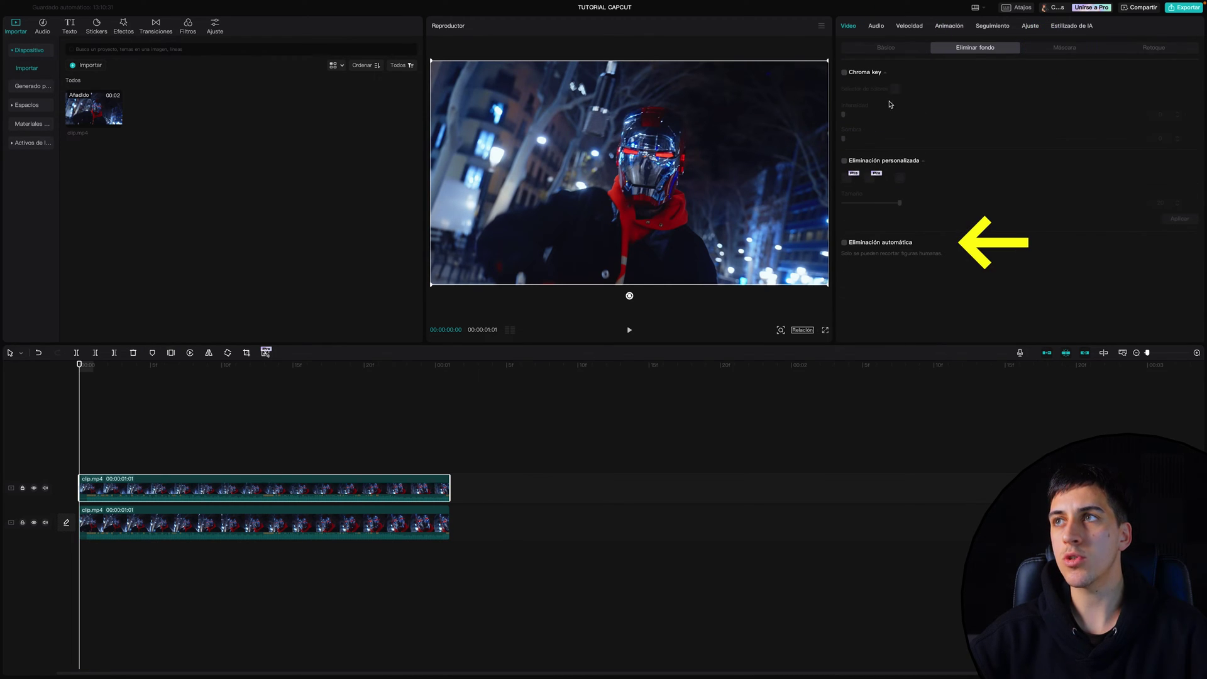
pyautogui.click(845, 243)
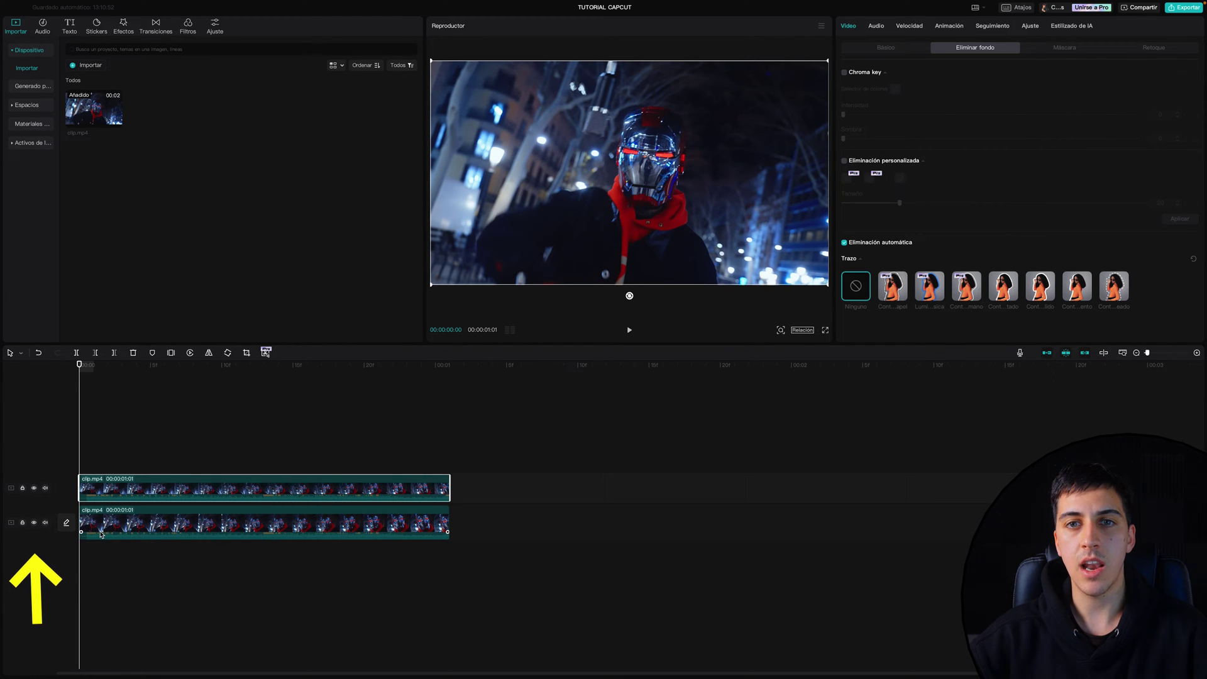
pyautogui.click(34, 523)
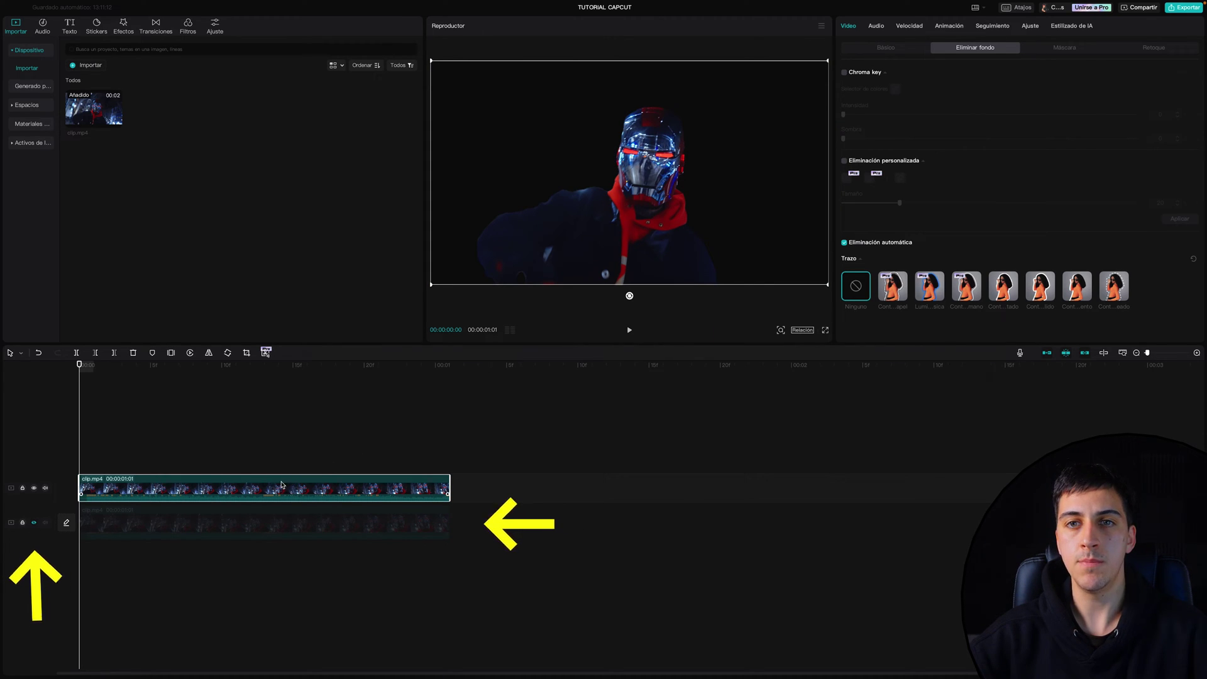
pyautogui.click(628, 330)
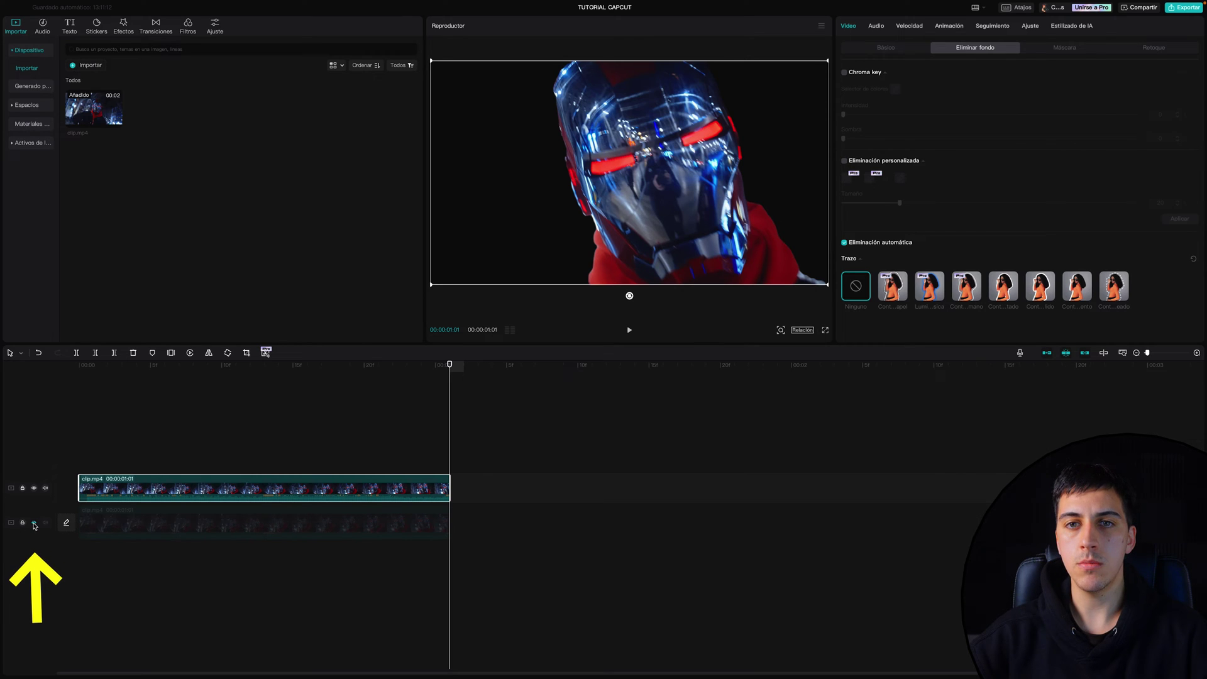
pyautogui.click(34, 523)
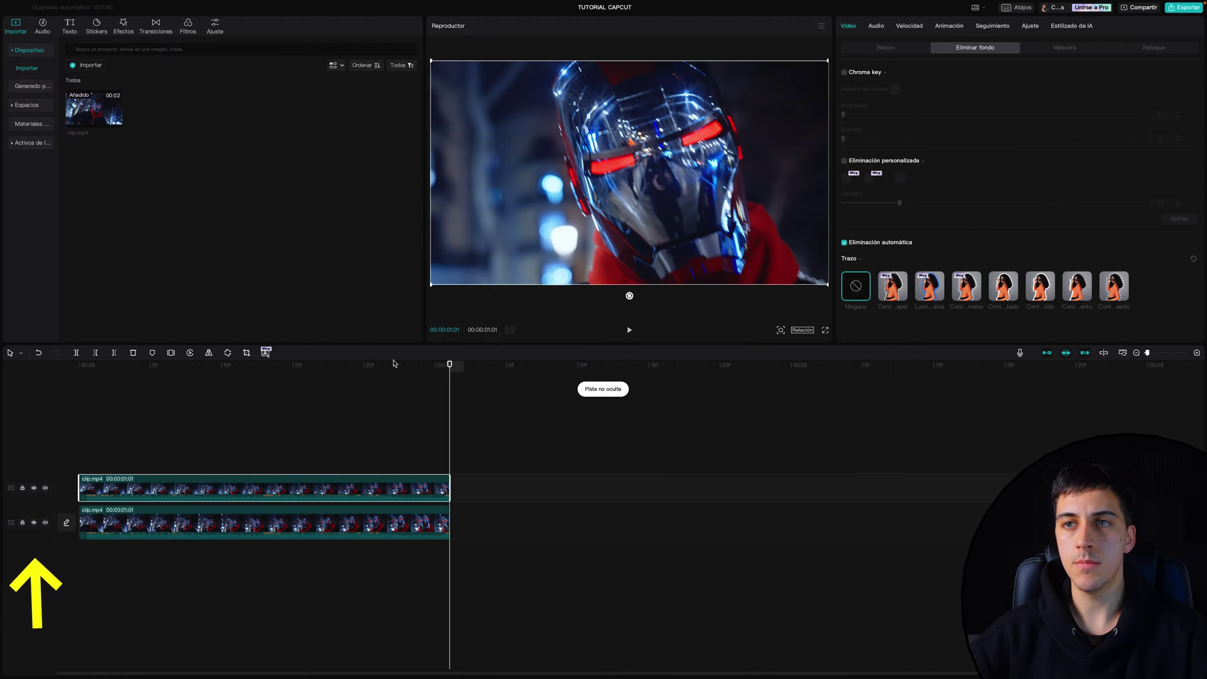
pyautogui.press('Home')
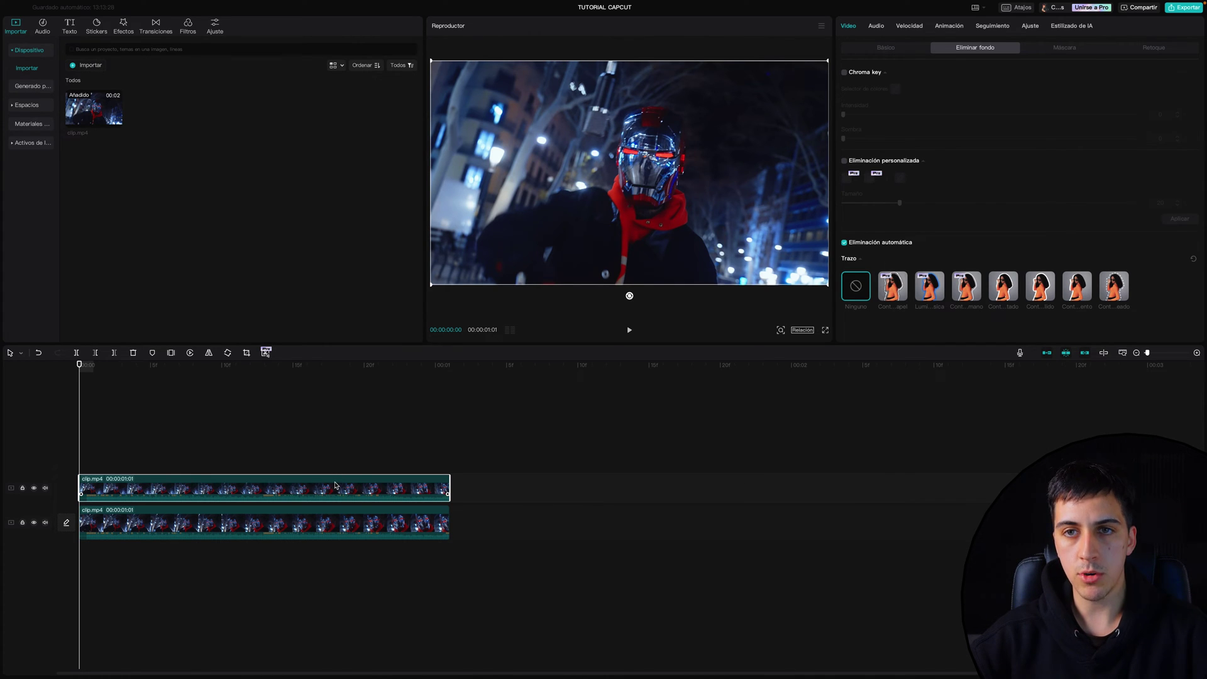
# Duplicate the cutout clip onto a third track and check it with the two lower tracks temporarily hidden.
pyautogui.hotkey('ctrl', 'v')
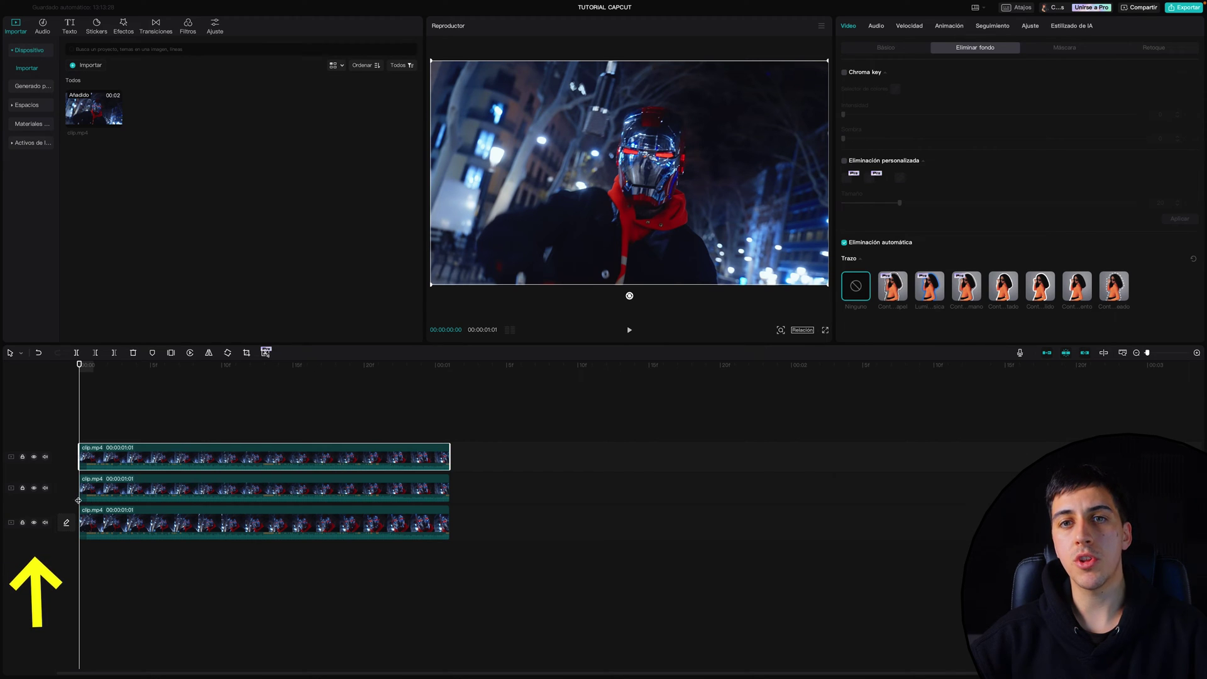
pyautogui.click(34, 488)
pyautogui.click(34, 523)
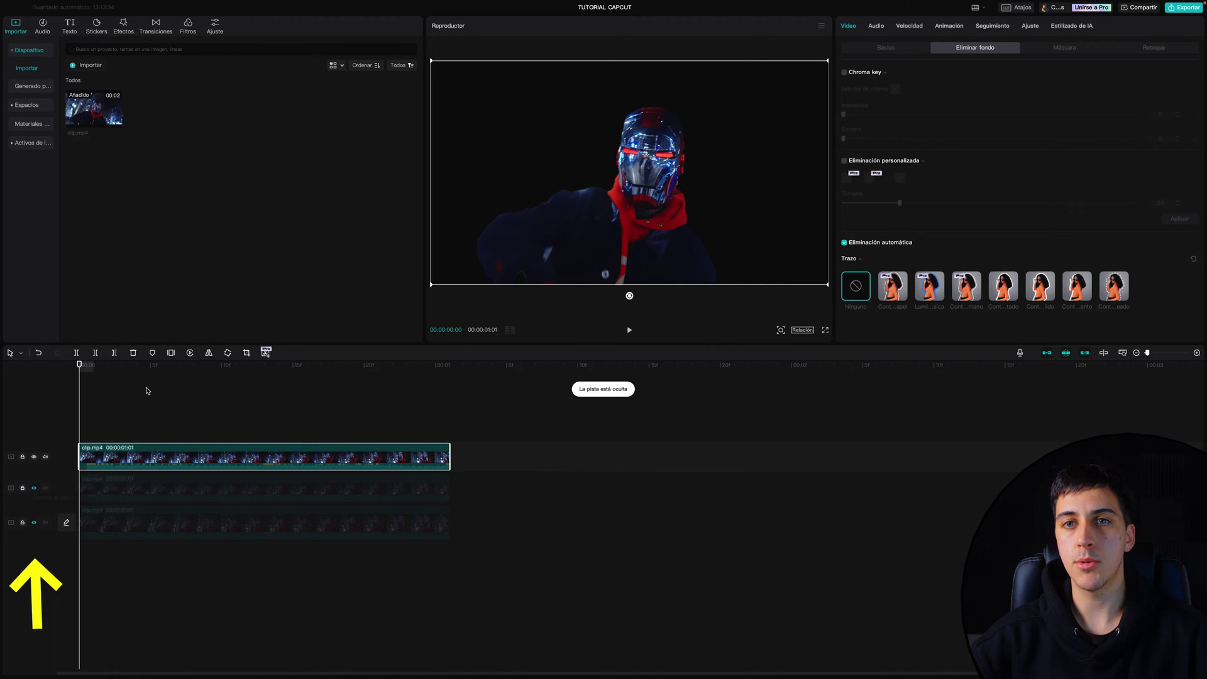
pyautogui.moveTo(189, 367)
pyautogui.mouseDown()
pyautogui.moveTo(228, 378)
pyautogui.moveTo(186, 389)
pyautogui.mouseUp()
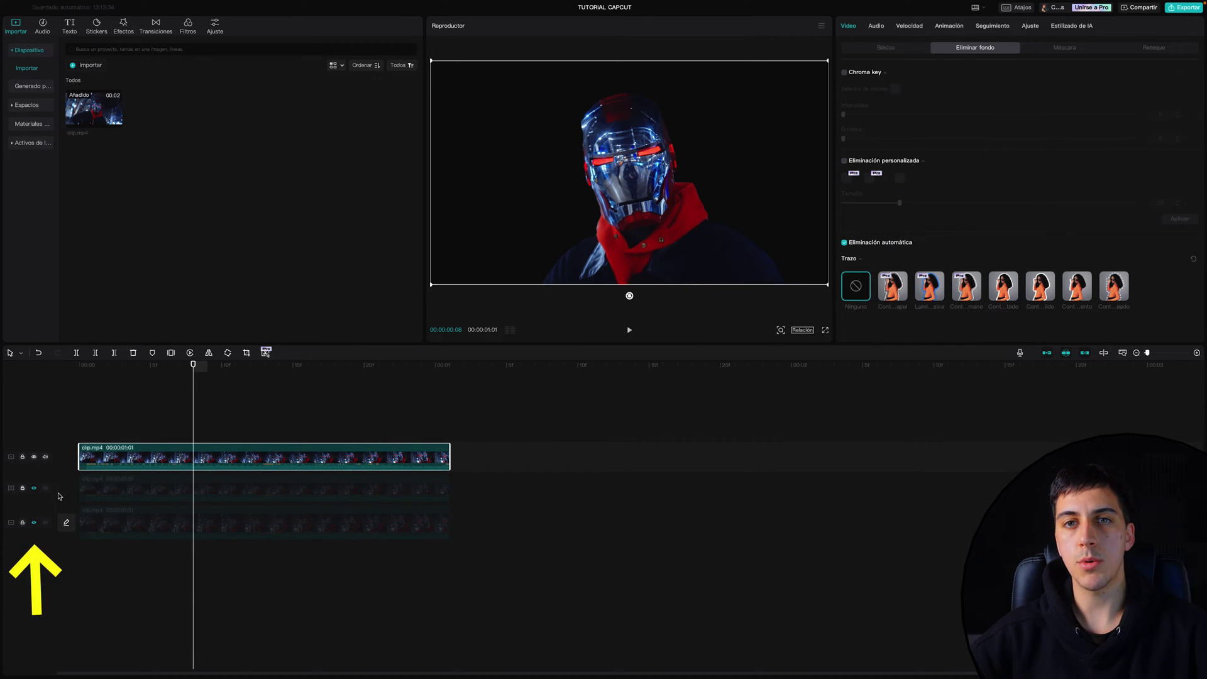
pyautogui.click(33, 488)
pyautogui.click(34, 523)
pyautogui.press('Home')
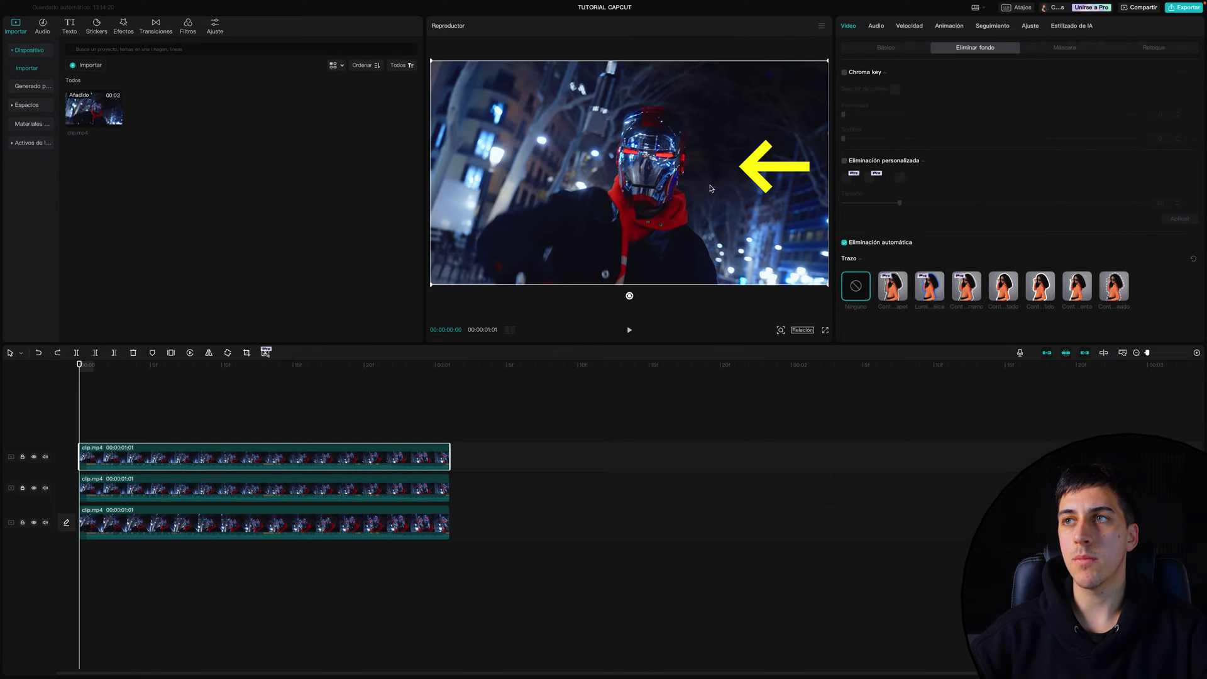
# Move the top cutout to the left of the central figure and the middle cutout to its right, and preview the video.
pyautogui.moveTo(713, 183); pyautogui.dragTo(599, 187)
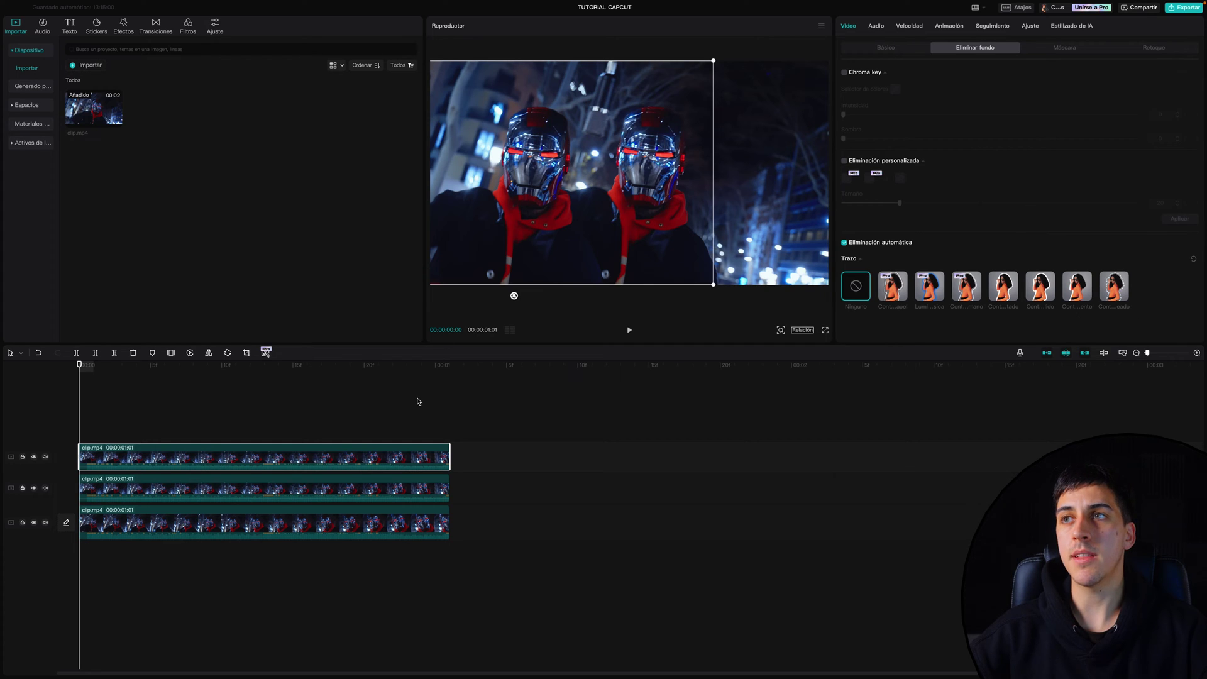
pyautogui.click(348, 494)
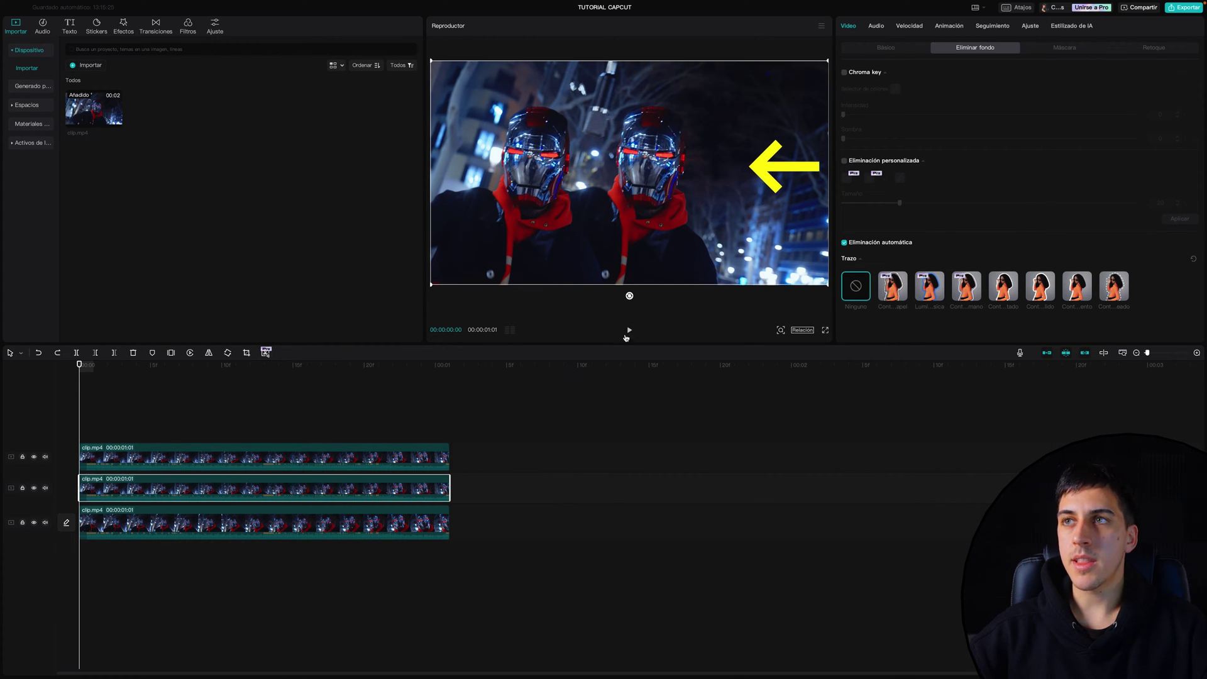
pyautogui.moveTo(661, 200); pyautogui.dragTo(776, 200)
pyautogui.click(542, 374)
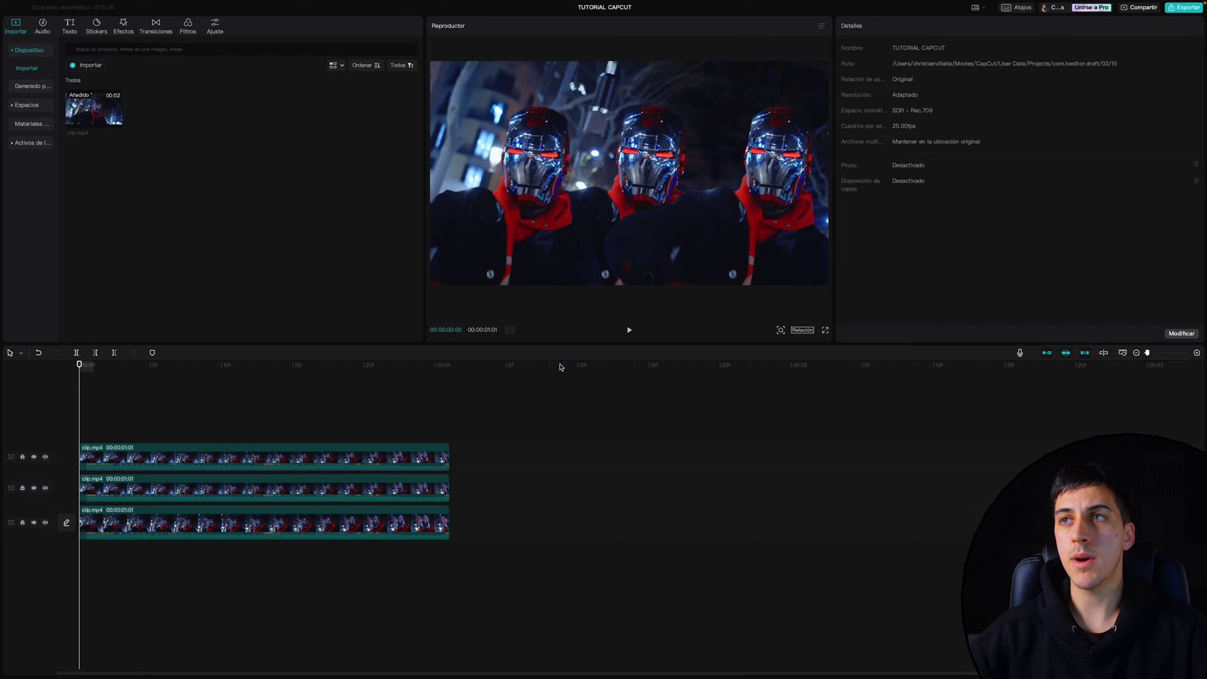
pyautogui.click(630, 330)
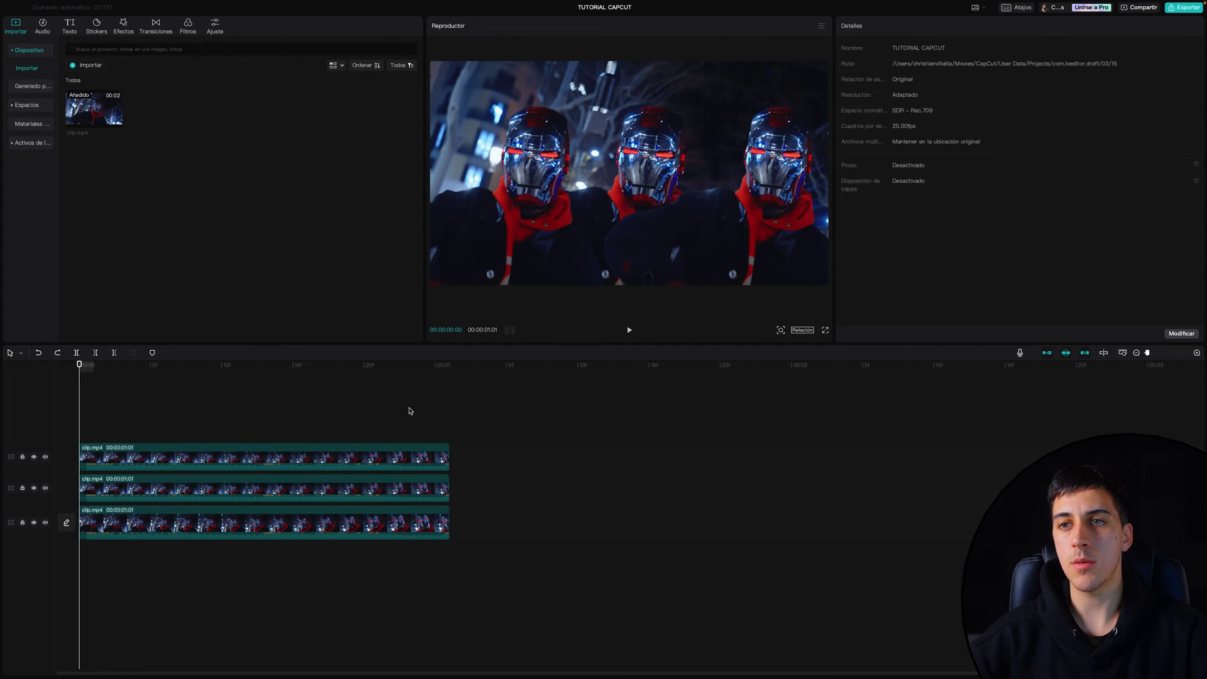
# Duplicate the base clip beneath the two offset cutouts, apply automatic background removal to the copy, and preview it.
pyautogui.click(318, 522)
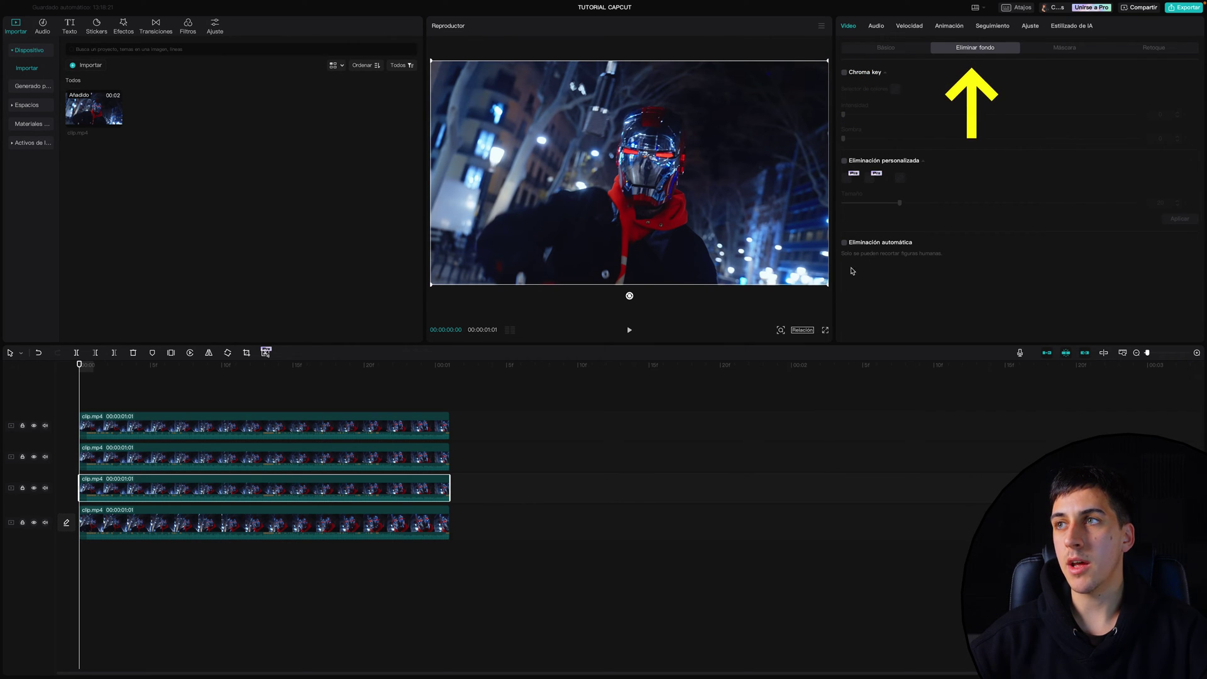
pyautogui.click(845, 243)
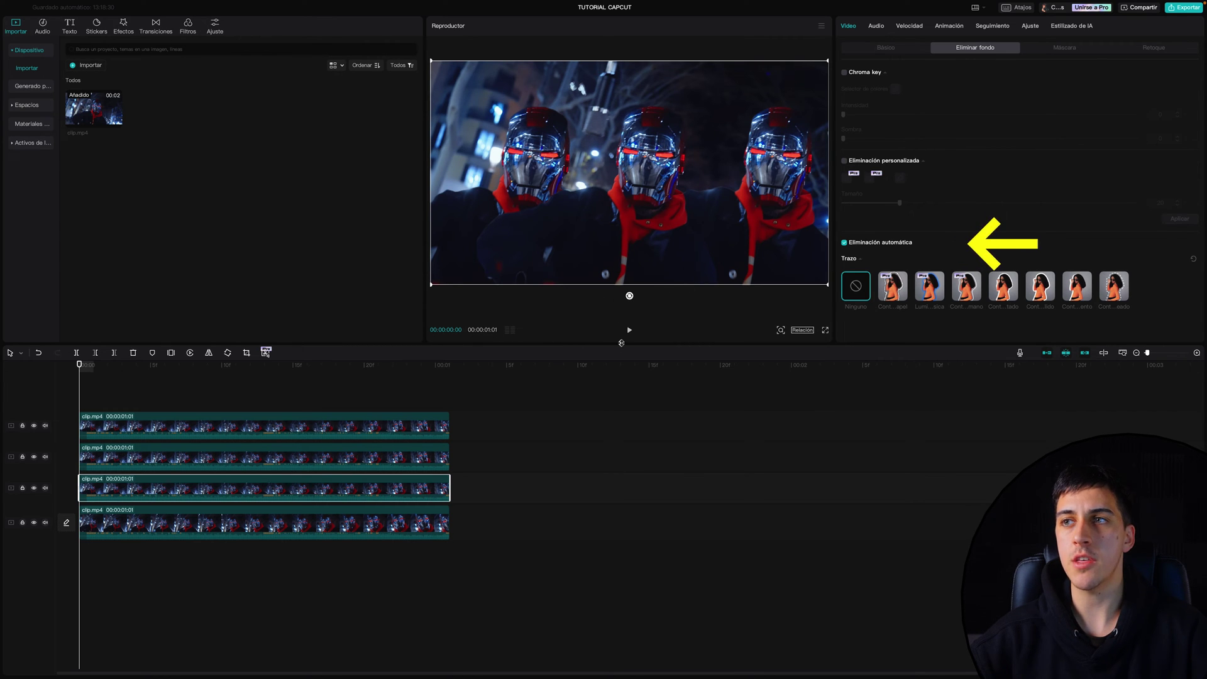
pyautogui.click(628, 330)
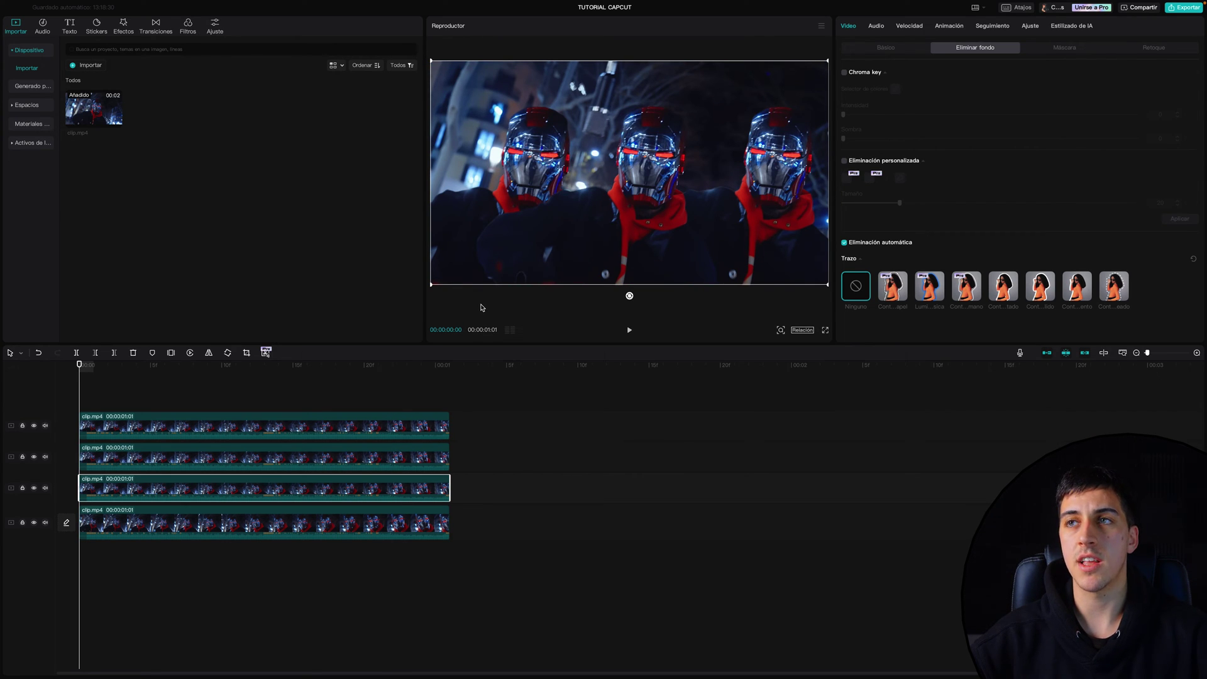
# Apply the Difuso effect from the Falla category to the two offset cutout clips on the upper tracks.
pyautogui.click(124, 26)
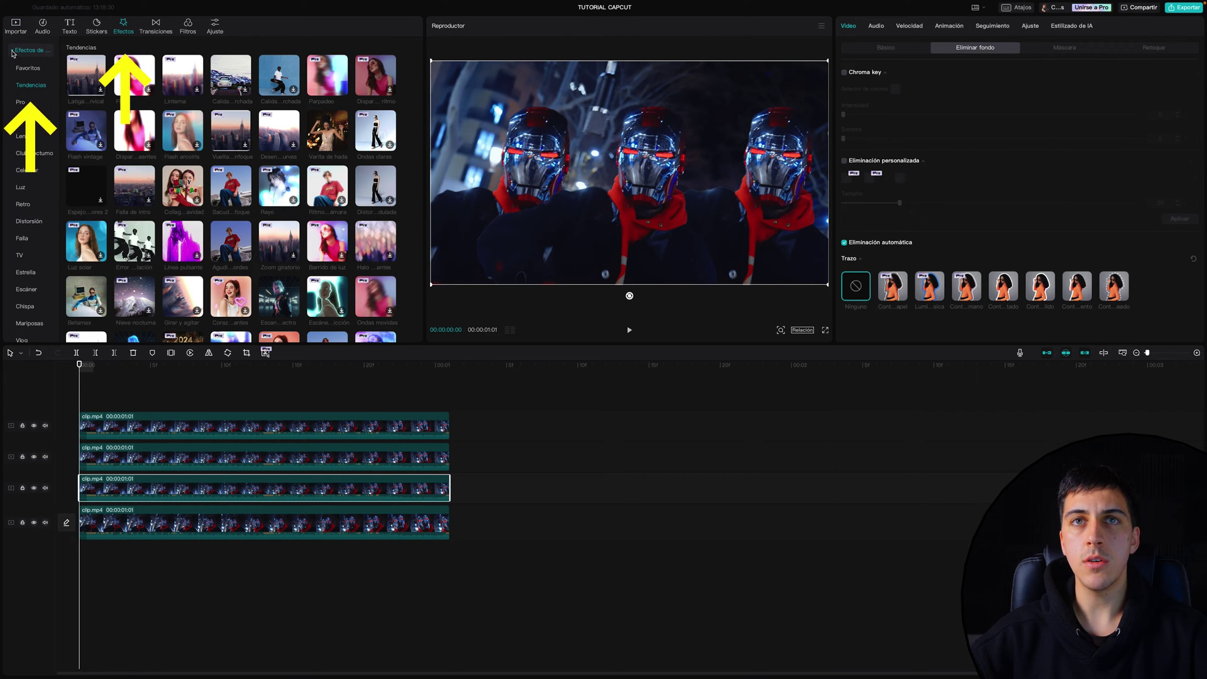
pyautogui.click(22, 238)
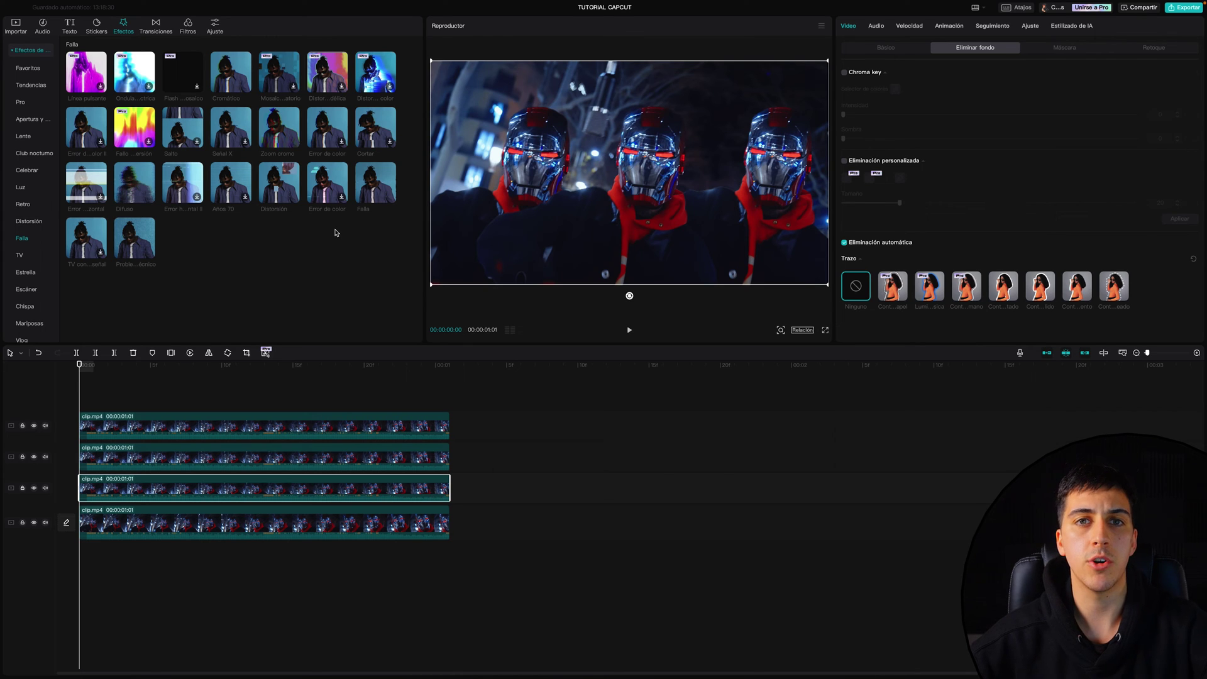
pyautogui.click(337, 269)
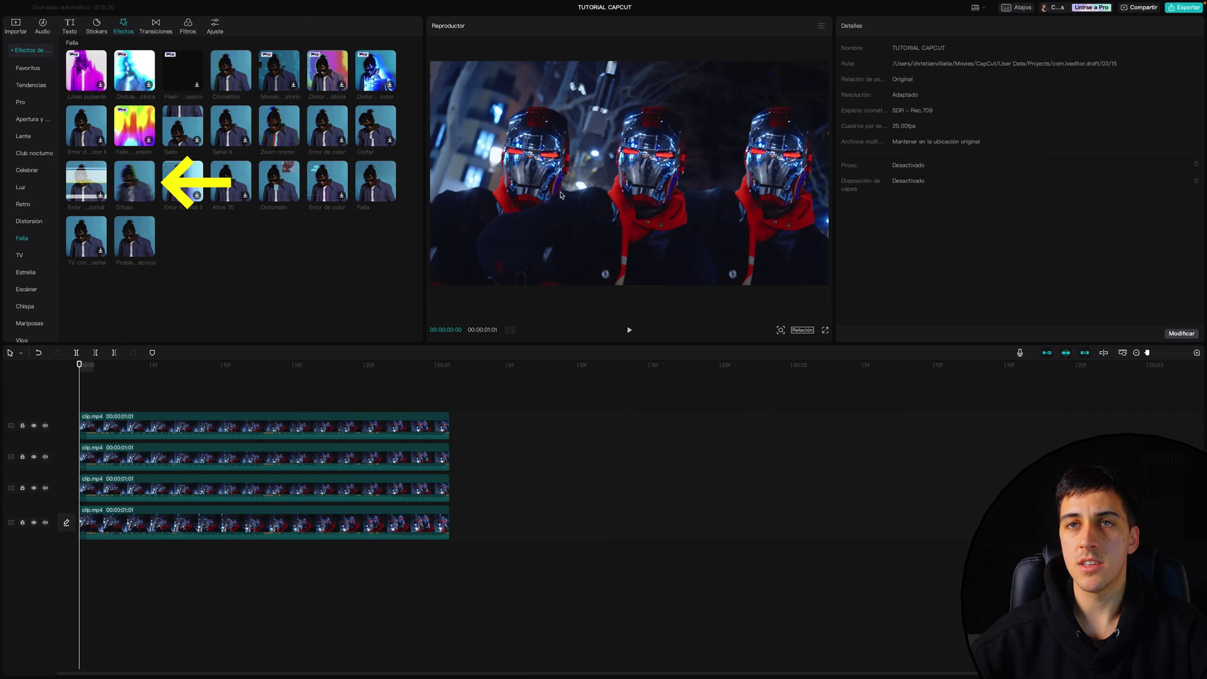
pyautogui.moveTo(183, 181); pyautogui.dragTo(311, 429)
pyautogui.moveTo(182, 181); pyautogui.dragTo(293, 459)
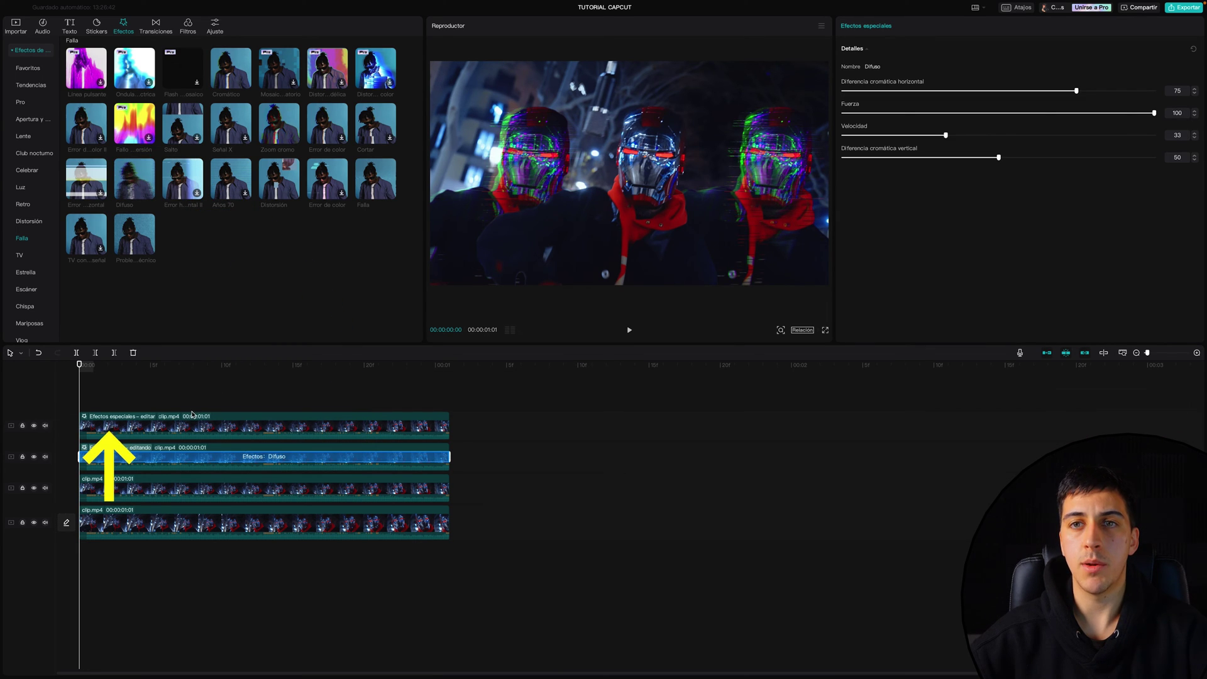
# Open the Difuso effect settings of the top clip and play the video to review the effect.
pyautogui.click(100, 429)
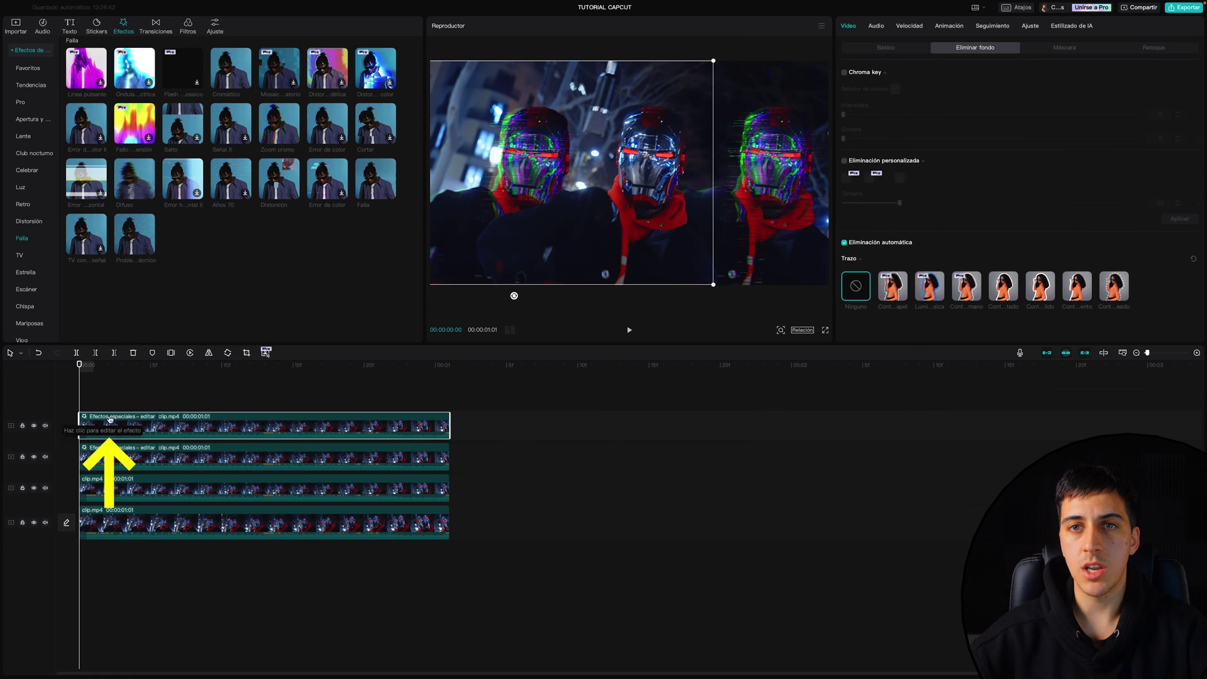
pyautogui.click(114, 419)
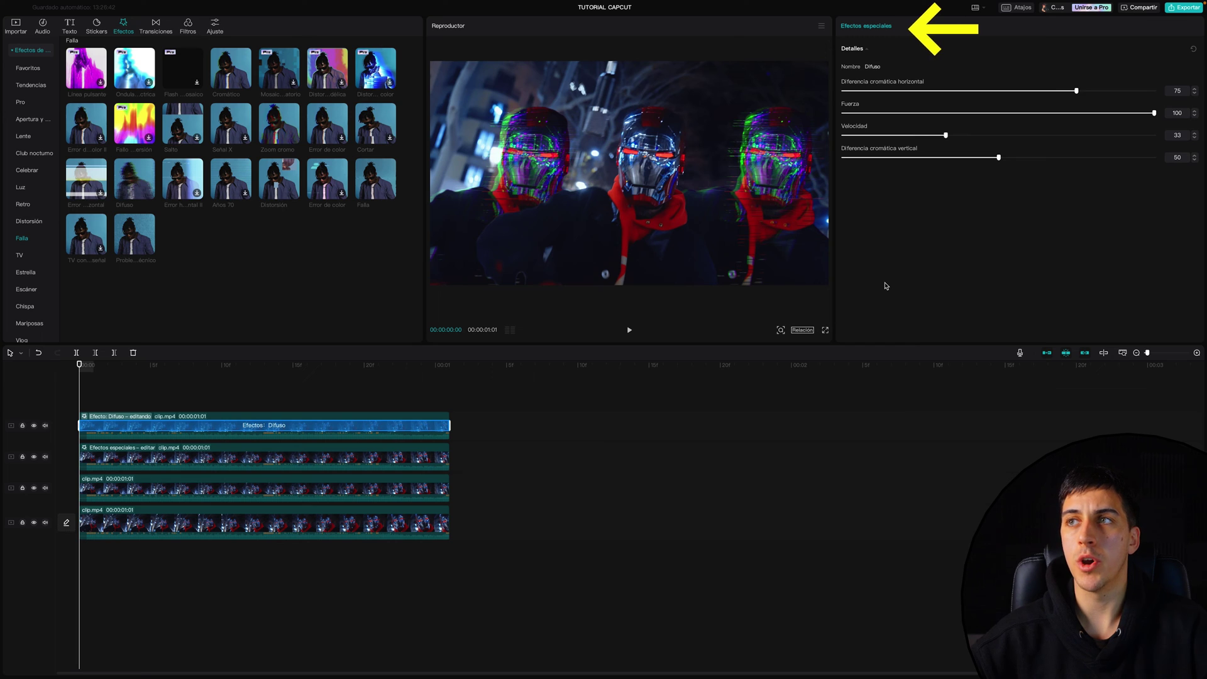
pyautogui.click(630, 330)
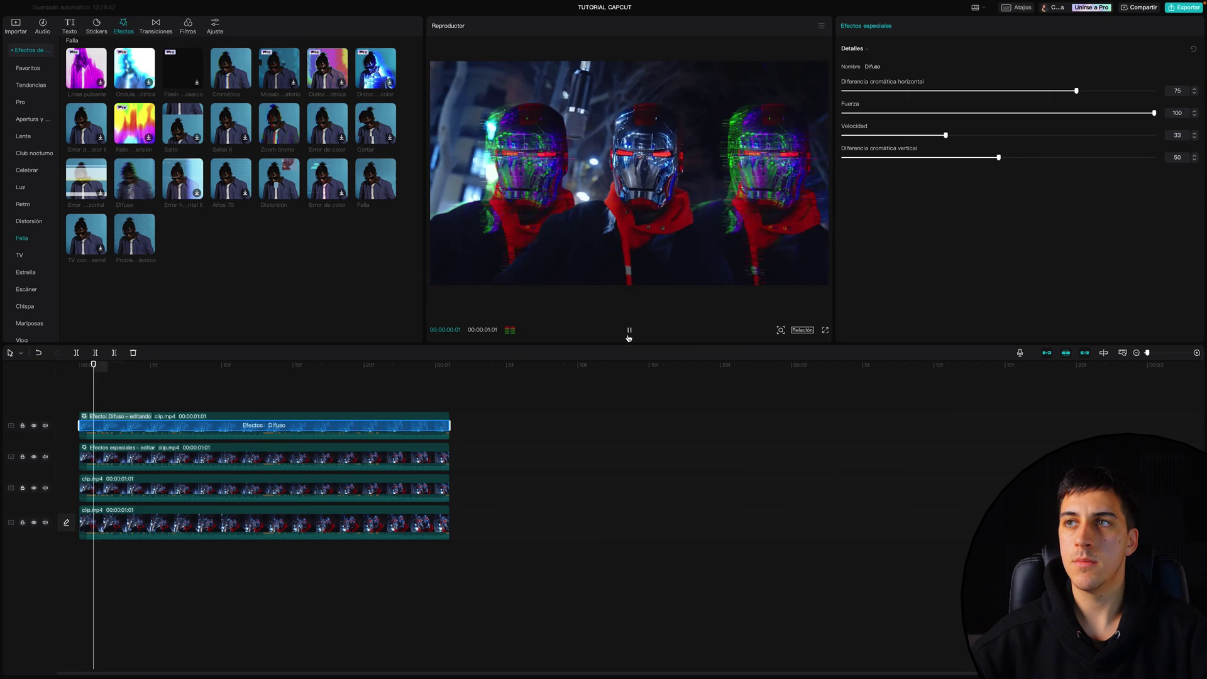
pyautogui.press('super+z')
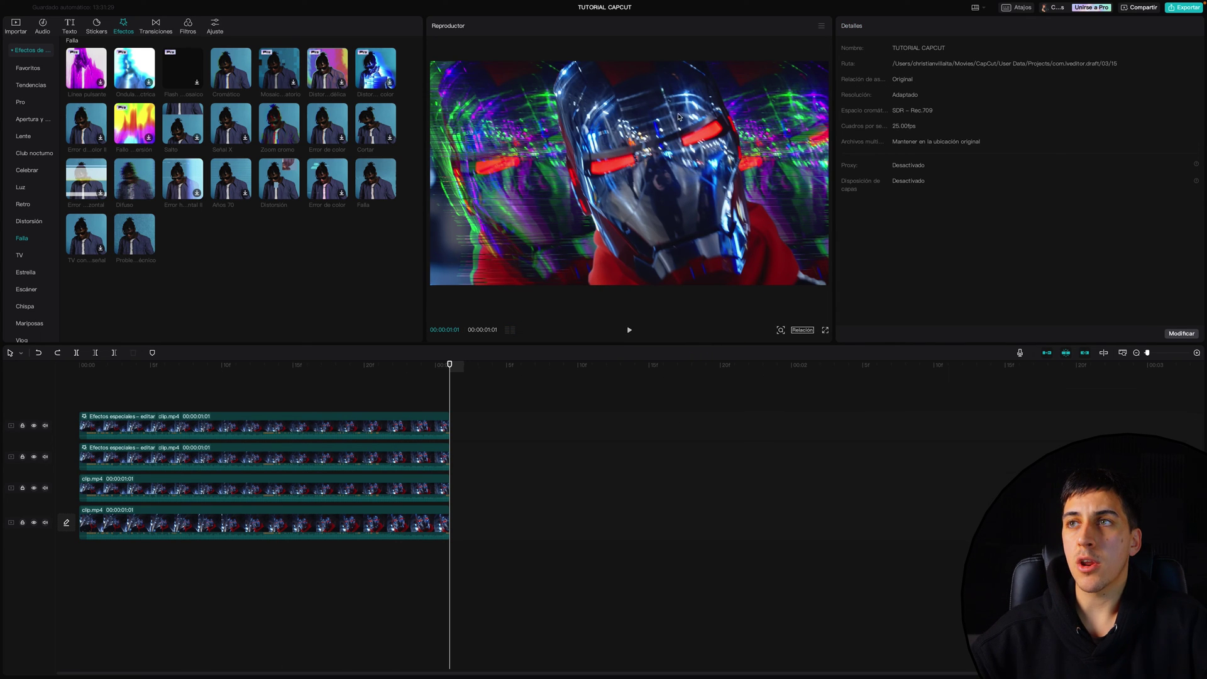
# Apply the Zoom cromo effect to the centre cutout clip just above the base track and play the result.
pyautogui.click(273, 140)
pyautogui.moveTo(273, 141); pyautogui.dragTo(337, 488)
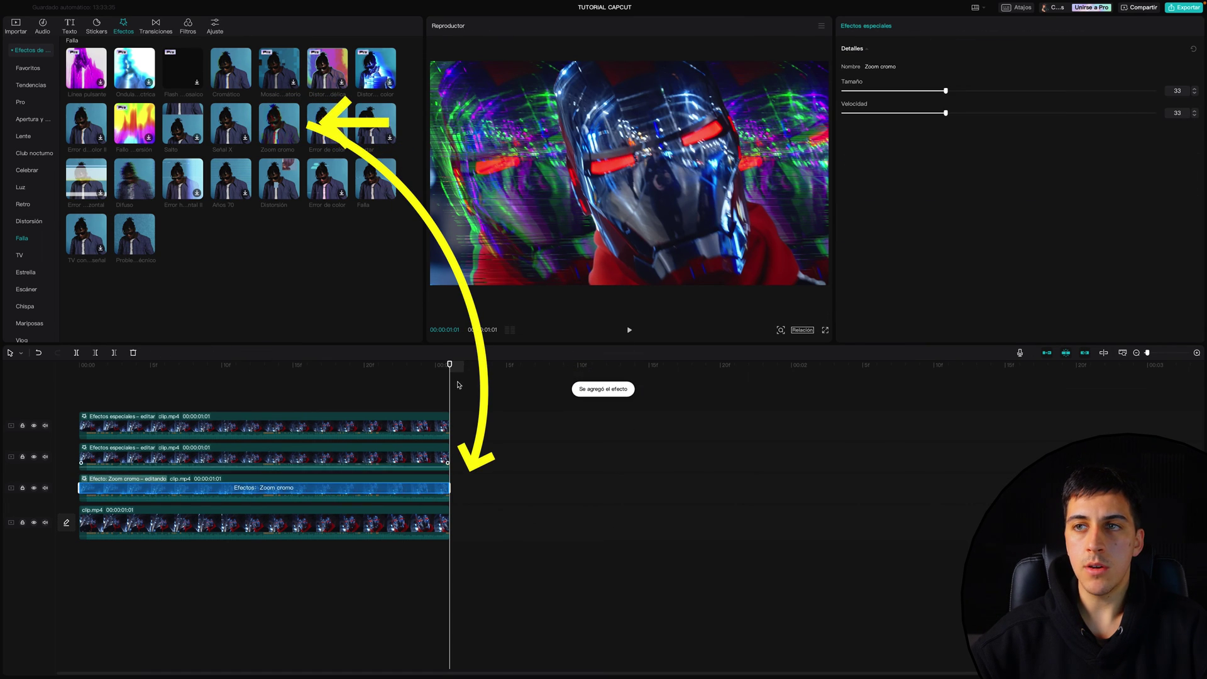
pyautogui.press('space')
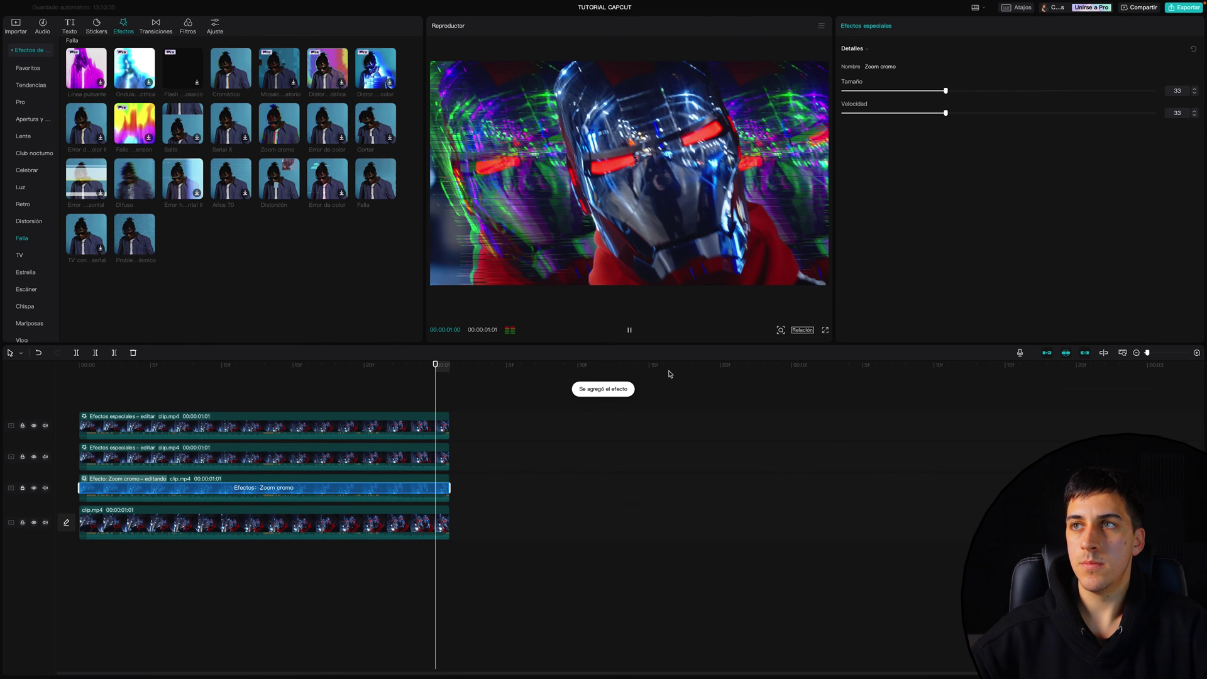